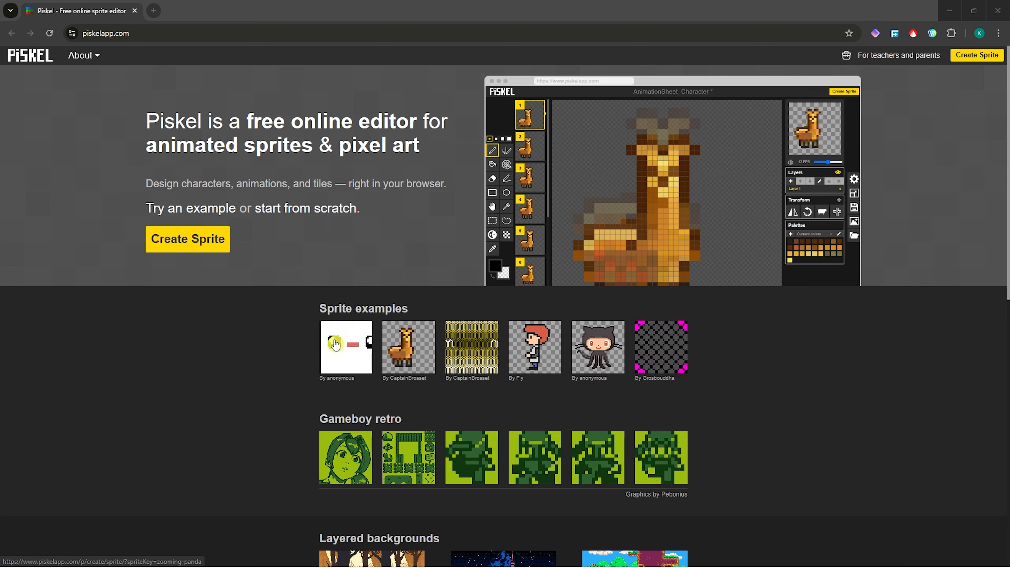
# Step: Open the llama example, step through frames 2–5 and back to 1, then show export options
pyautogui.click(408, 353)
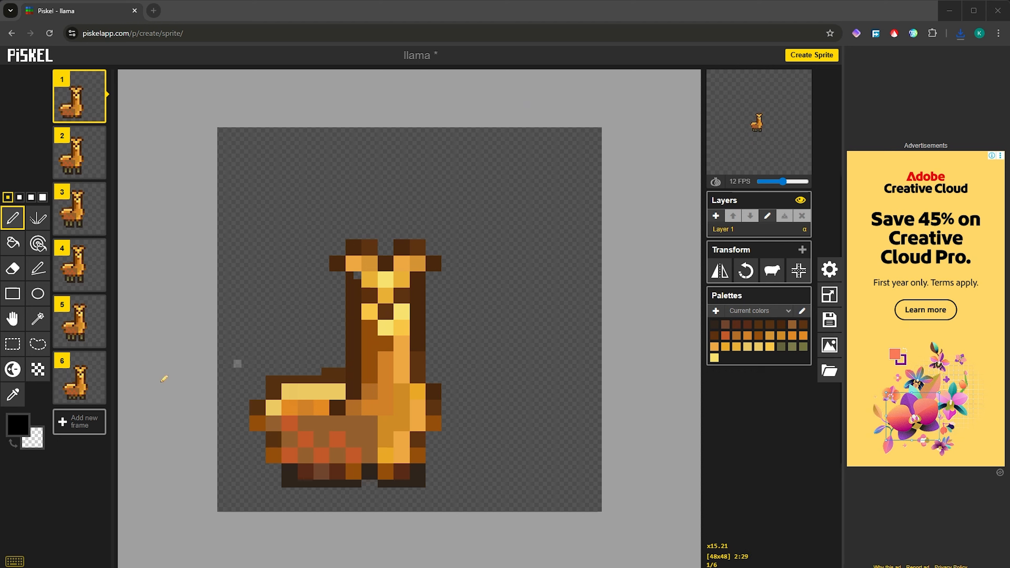
pyautogui.click(83, 159)
pyautogui.click(88, 213)
pyautogui.click(87, 278)
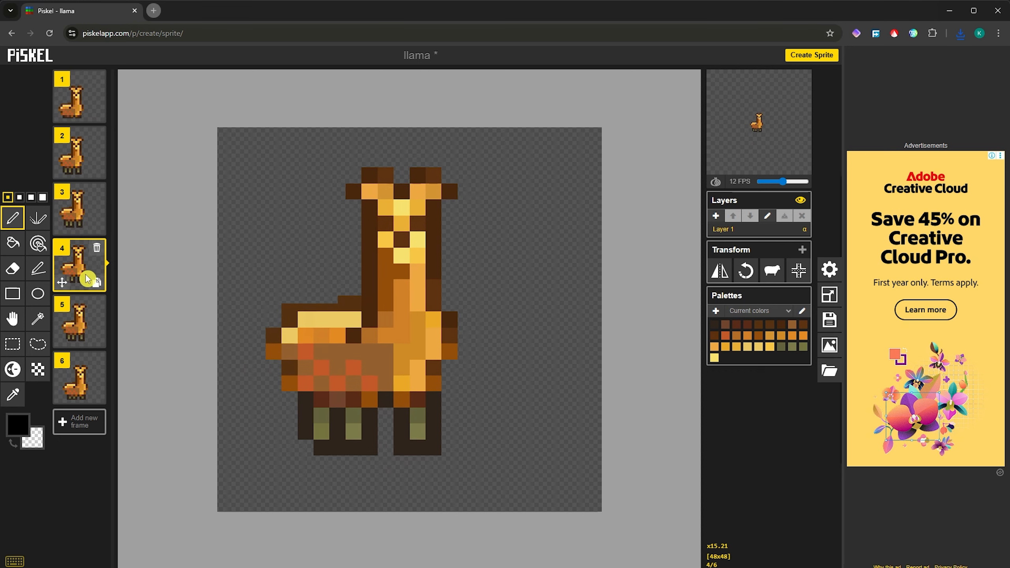
pyautogui.click(84, 323)
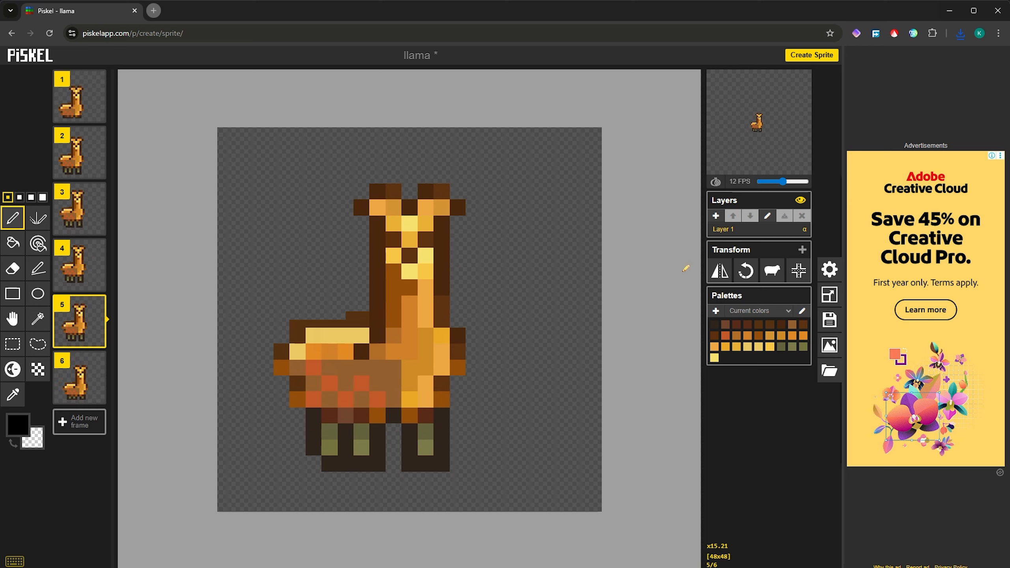
pyautogui.click(85, 104)
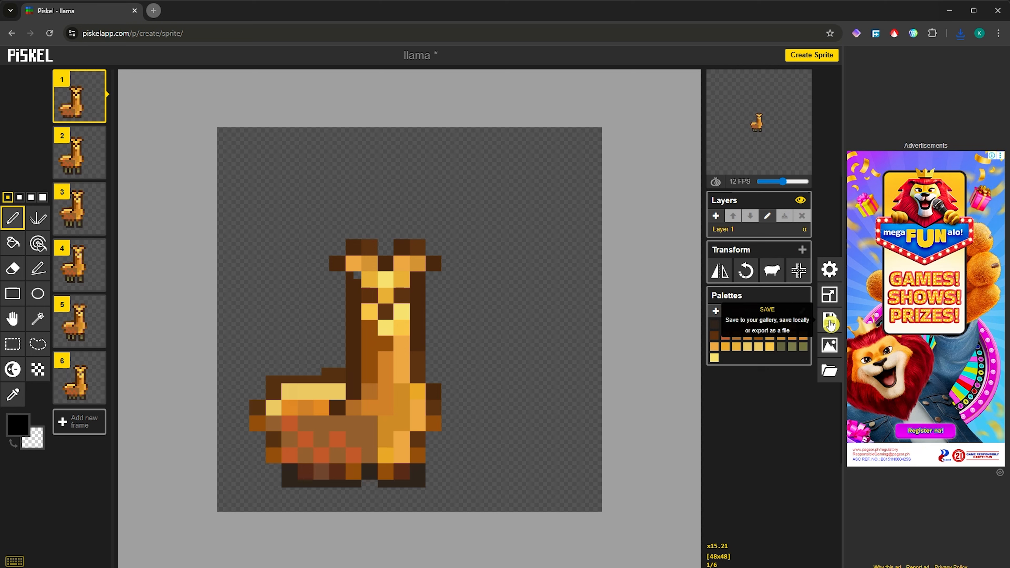
pyautogui.click(831, 350)
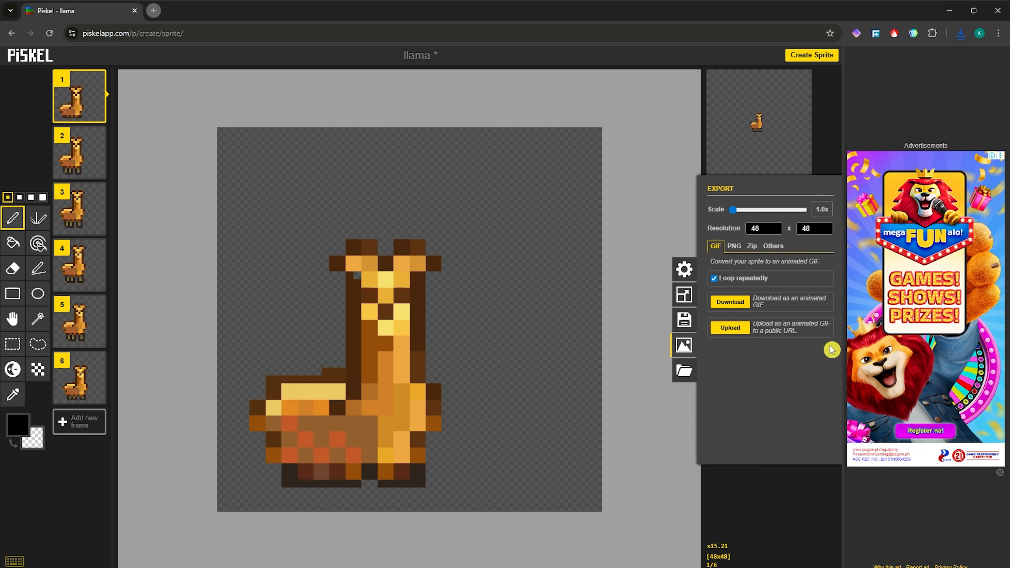
# Step: Download the llama animation as a GIF, then leave the editor for the home page
pyautogui.click(734, 313)
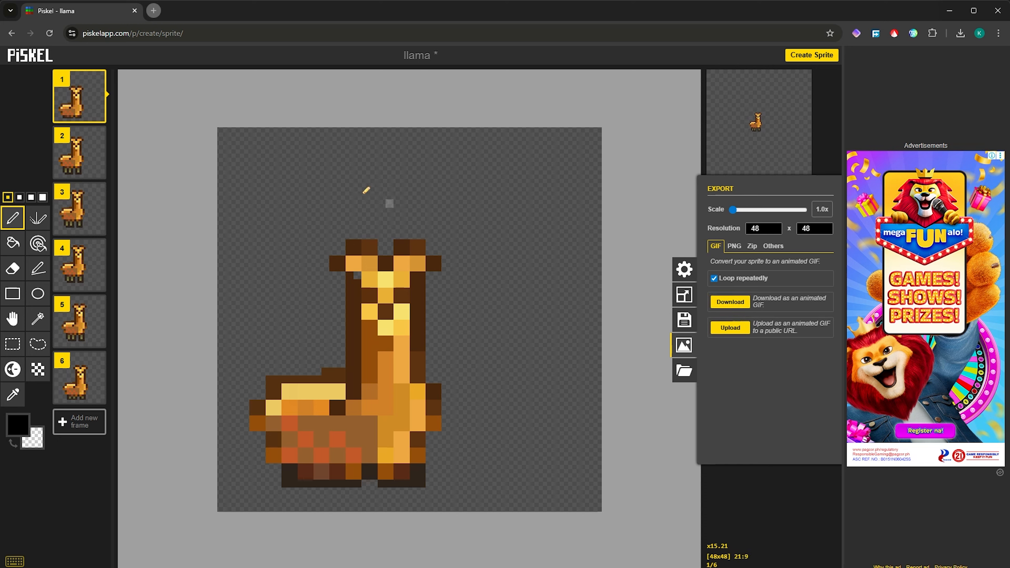
pyautogui.click(10, 34)
pyautogui.click(552, 102)
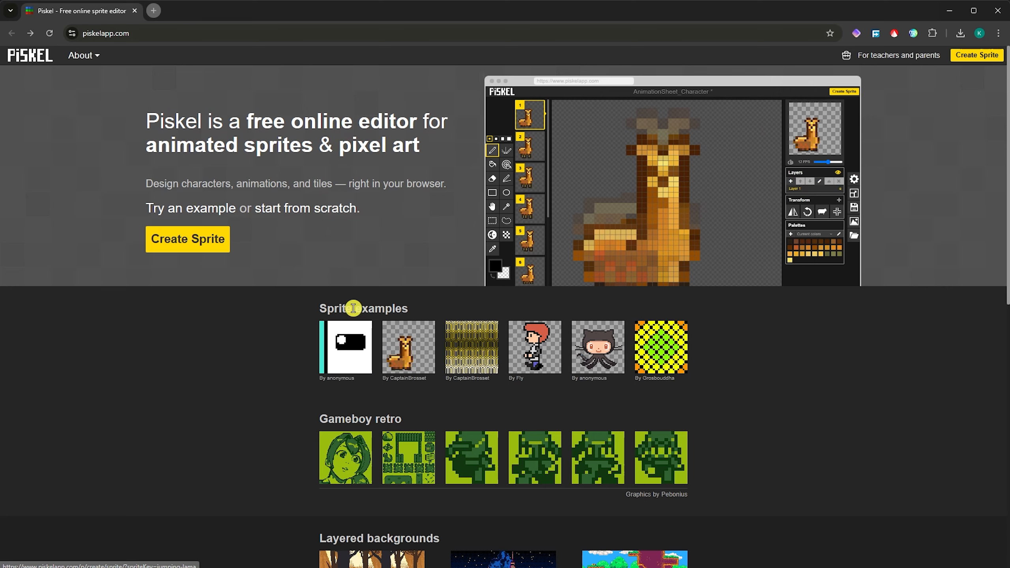
# Step: Create a new sprite and draw the heart outline's upper-left curve in black
pyautogui.click(195, 243)
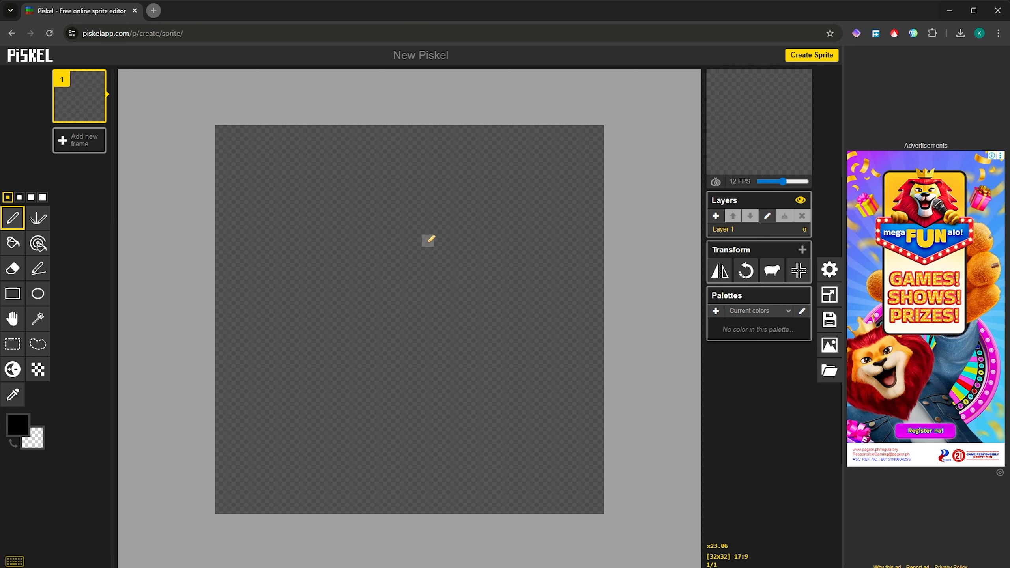
pyautogui.moveTo(416, 241); pyautogui.dragTo(380, 214)
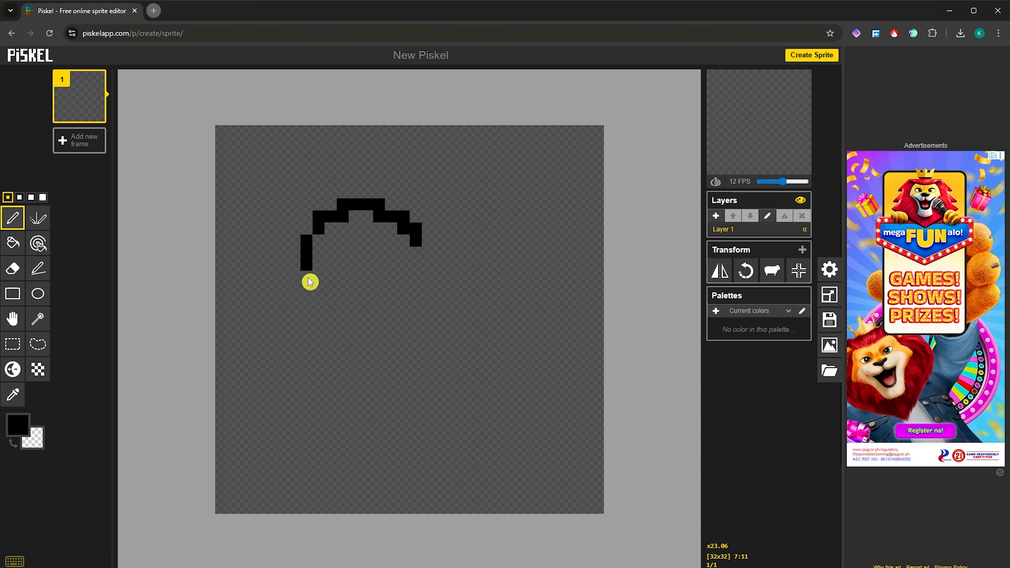
pyautogui.moveTo(398, 397); pyautogui.dragTo(404, 410)
pyautogui.moveTo(420, 236); pyautogui.dragTo(424, 240)
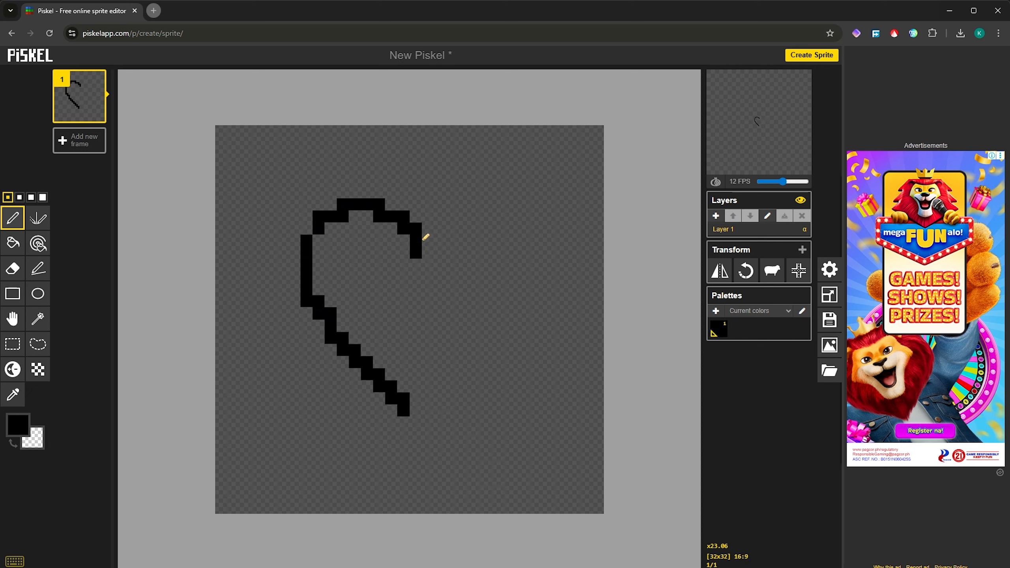
pyautogui.hotkey('ctrl', 'z')
pyautogui.hotkey('ctrl', 'z')
# Step: Draw the heart outline's right side down to the point, redoing the bad strokes
pyautogui.moveTo(420, 241)
pyautogui.mouseDown()
pyautogui.moveTo(456, 209)
pyautogui.moveTo(507, 204)
pyautogui.mouseUp()
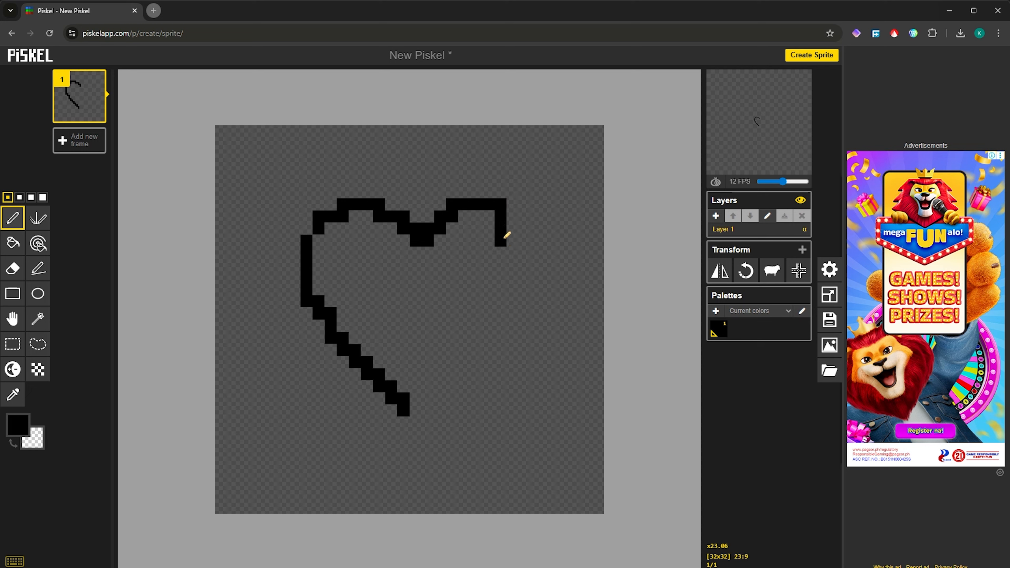
pyautogui.hotkey('ctrl', 'z')
pyautogui.moveTo(418, 240)
pyautogui.mouseDown()
pyautogui.moveTo(466, 209)
pyautogui.moveTo(490, 207)
pyautogui.moveTo(521, 238)
pyautogui.moveTo(473, 350)
pyautogui.moveTo(414, 408)
pyautogui.mouseUp()
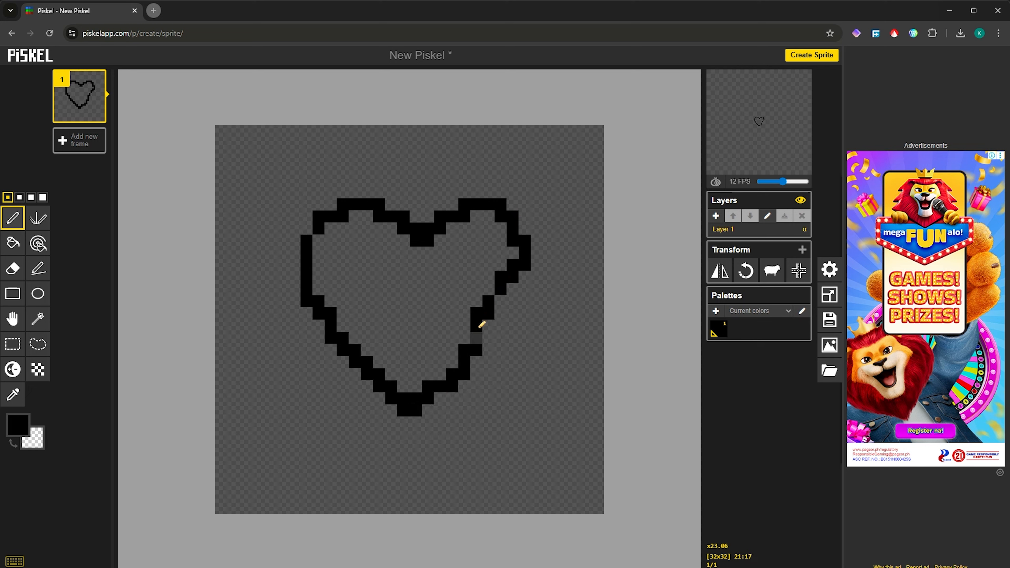
pyautogui.hotkey('ctrl', 'z')
pyautogui.moveTo(429, 238)
pyautogui.mouseDown()
pyautogui.moveTo(481, 201)
pyautogui.moveTo(510, 206)
pyautogui.moveTo(531, 246)
pyautogui.moveTo(521, 290)
pyautogui.moveTo(423, 400)
pyautogui.mouseUp()
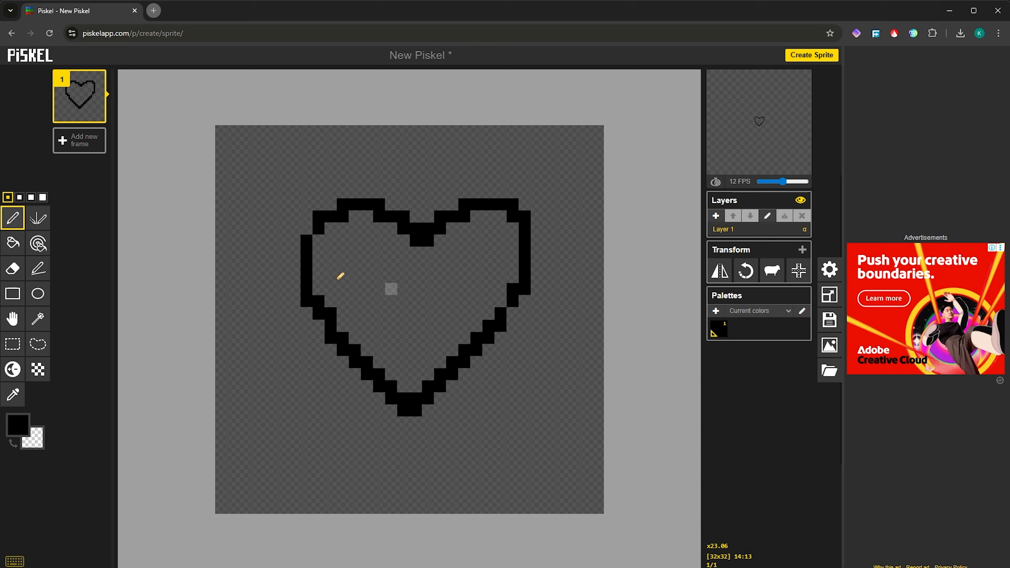
pyautogui.click(11, 246)
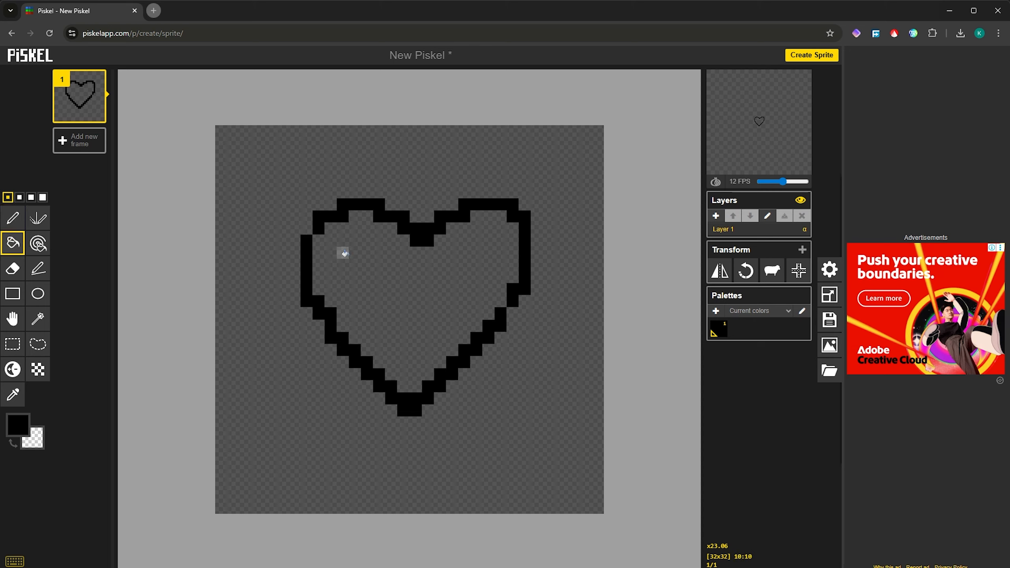
# Step: Fill the heart's interior with red #ff0000, undoing the stray black and red fills
pyautogui.click(397, 267)
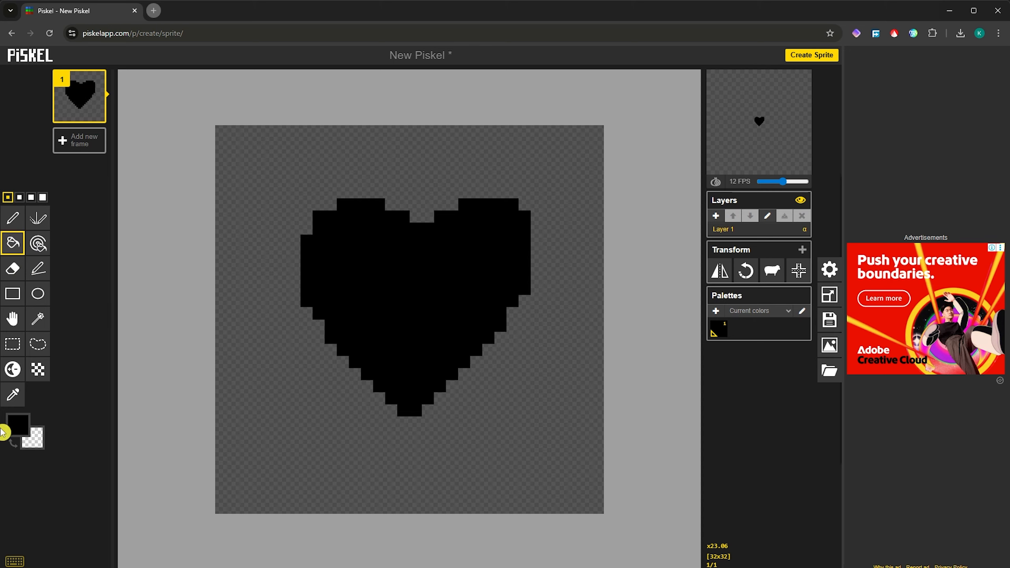
pyautogui.click(18, 425)
pyautogui.moveTo(89, 467); pyautogui.dragTo(106, 445)
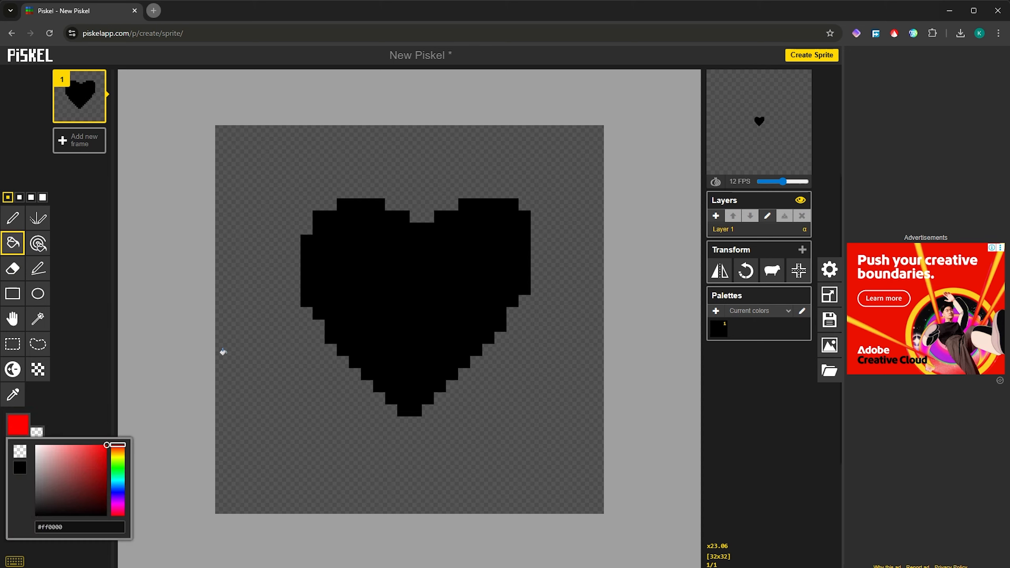
pyautogui.click(415, 270)
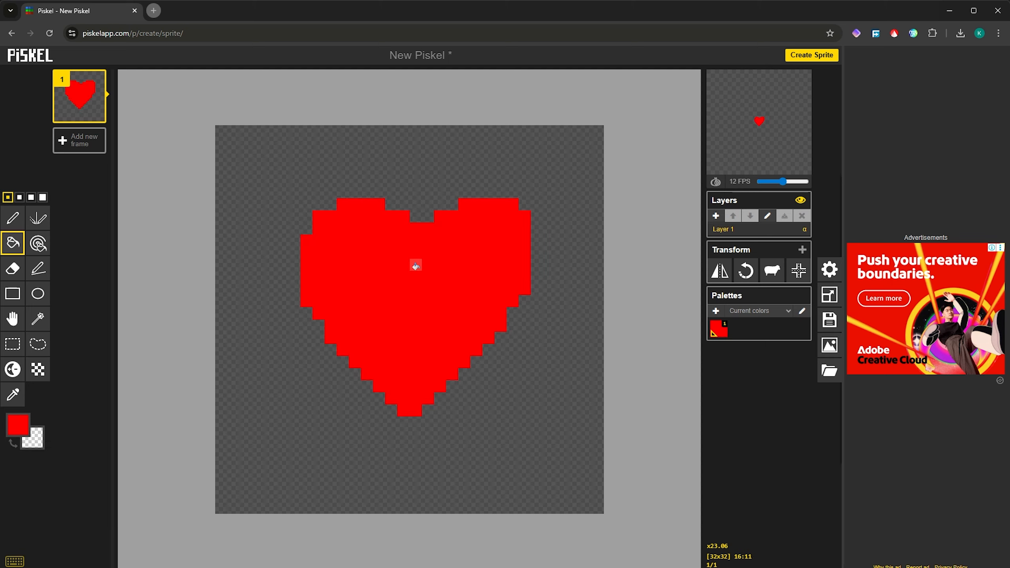
pyautogui.hotkey('ctrl', 'z')
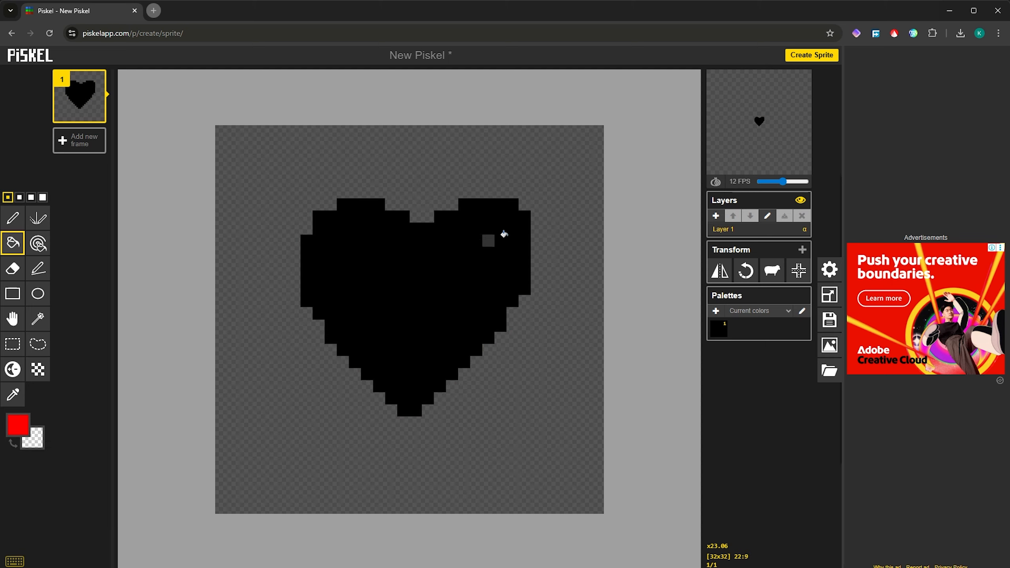
pyautogui.hotkey('ctrl', 'z')
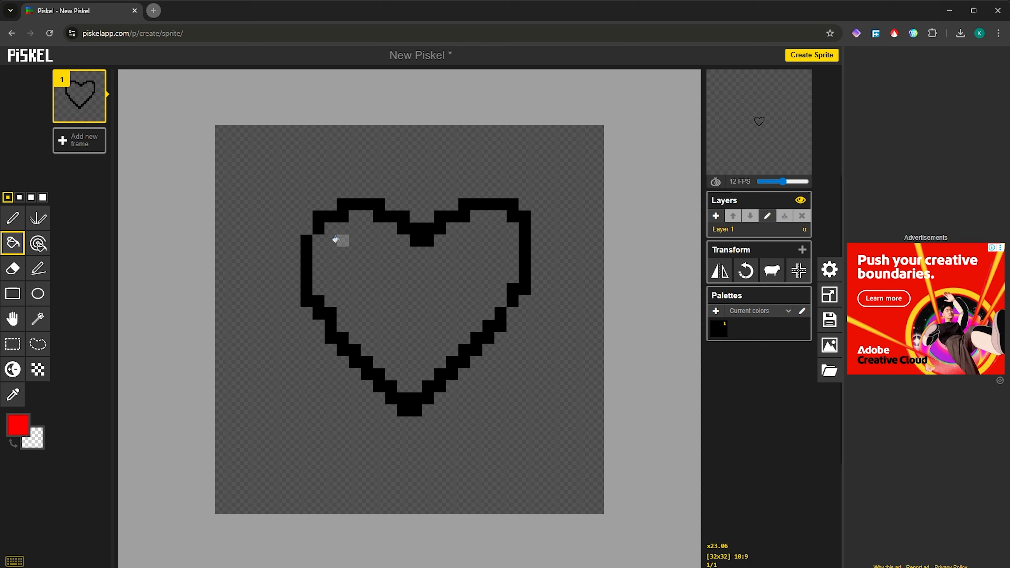
pyautogui.click(347, 241)
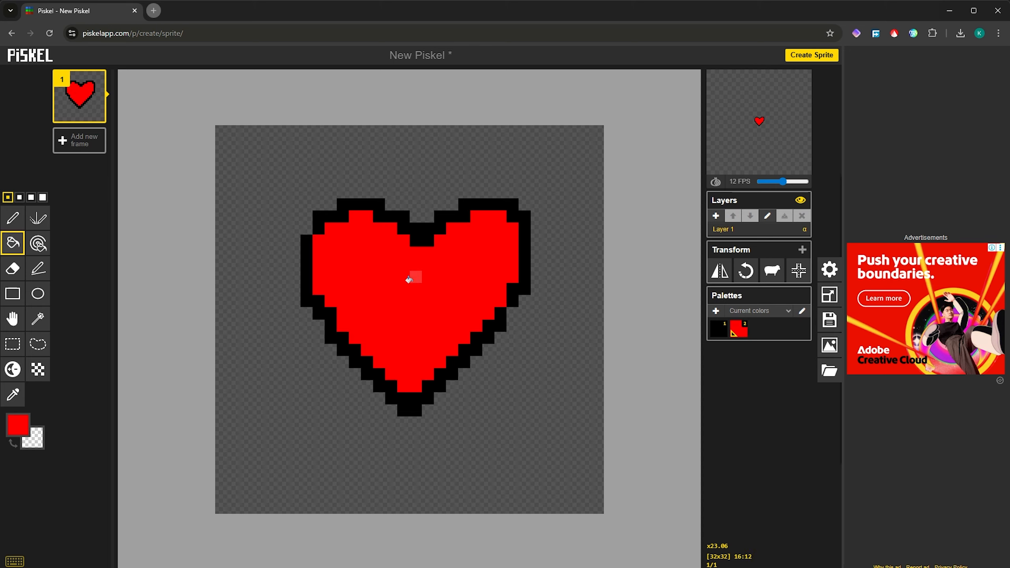
# Step: Pick white with the pen and paint a hooked highlight on the heart's upper right
pyautogui.click(12, 219)
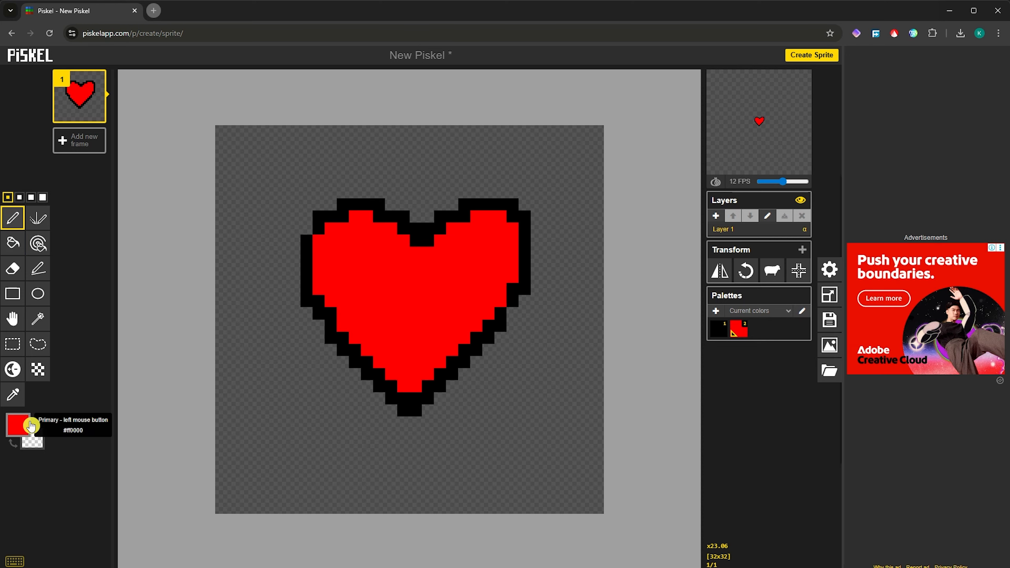
pyautogui.click(17, 425)
pyautogui.click(51, 444)
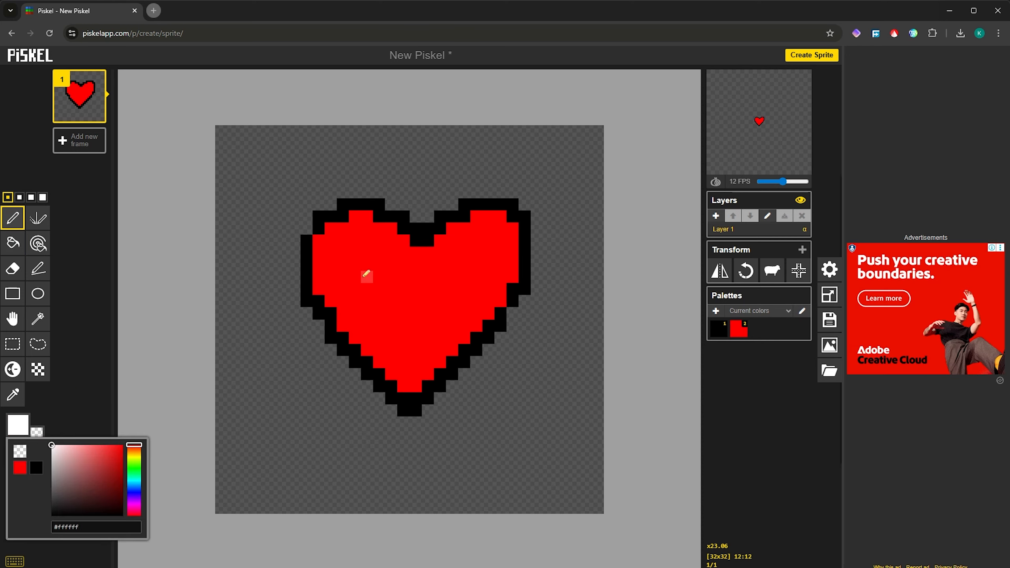
pyautogui.moveTo(464, 240)
pyautogui.mouseDown()
pyautogui.moveTo(481, 241)
pyautogui.moveTo(477, 278)
pyautogui.moveTo(452, 301)
pyautogui.mouseUp()
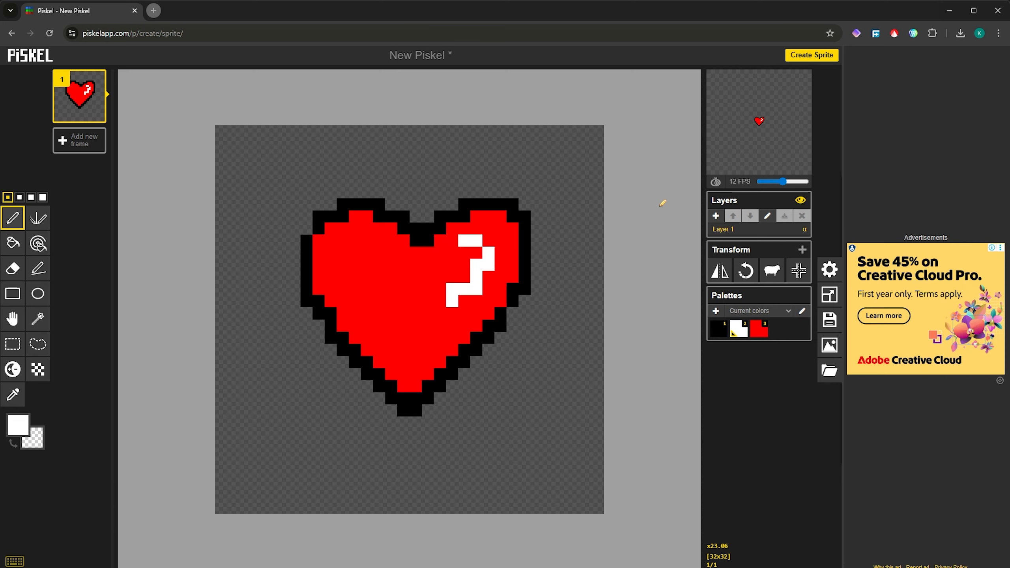
pyautogui.hotkey('ctrl', 'z')
pyautogui.moveTo(466, 241)
pyautogui.mouseDown()
pyautogui.moveTo(489, 251)
pyautogui.moveTo(479, 278)
pyautogui.mouseUp()
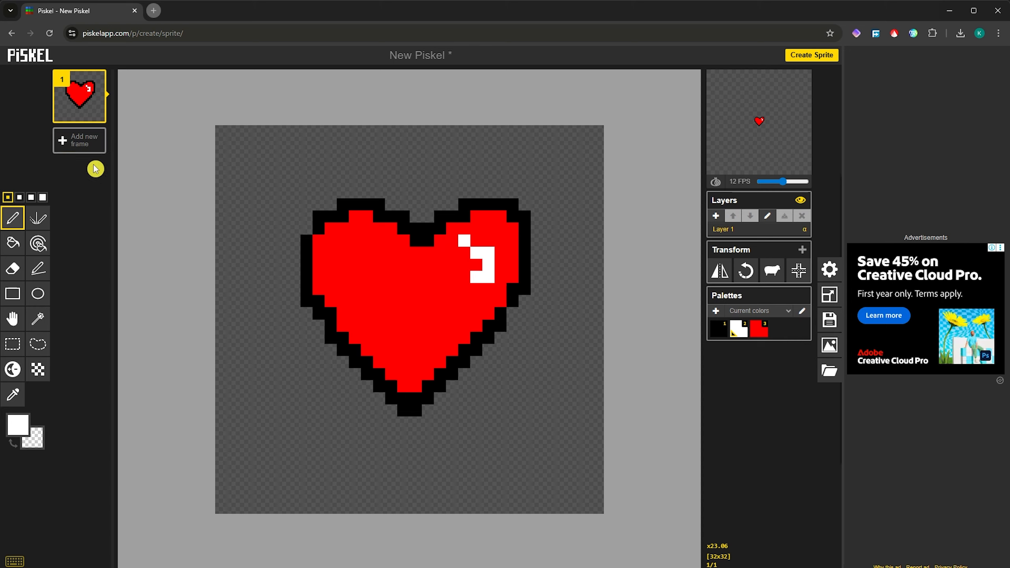
# Step: Pan the canvas view, then add and delete an empty second frame
pyautogui.click(13, 320)
pyautogui.moveTo(384, 276); pyautogui.dragTo(393, 350)
pyautogui.click(82, 141)
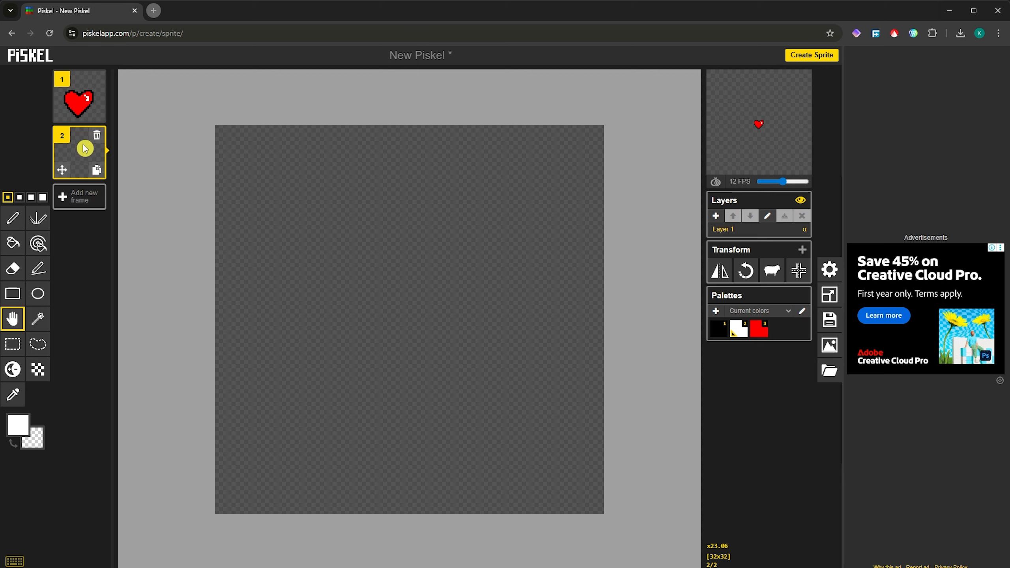
pyautogui.click(103, 140)
# Step: Duplicate the heart frame, shift the copy up one pixel, and add an empty third frame
pyautogui.click(97, 114)
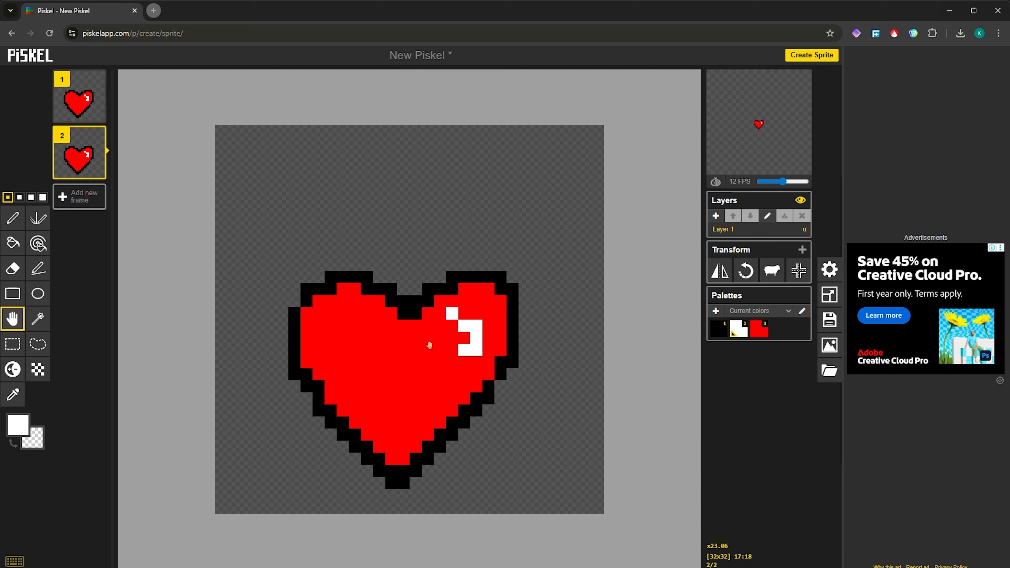
pyautogui.moveTo(430, 345); pyautogui.dragTo(430, 327)
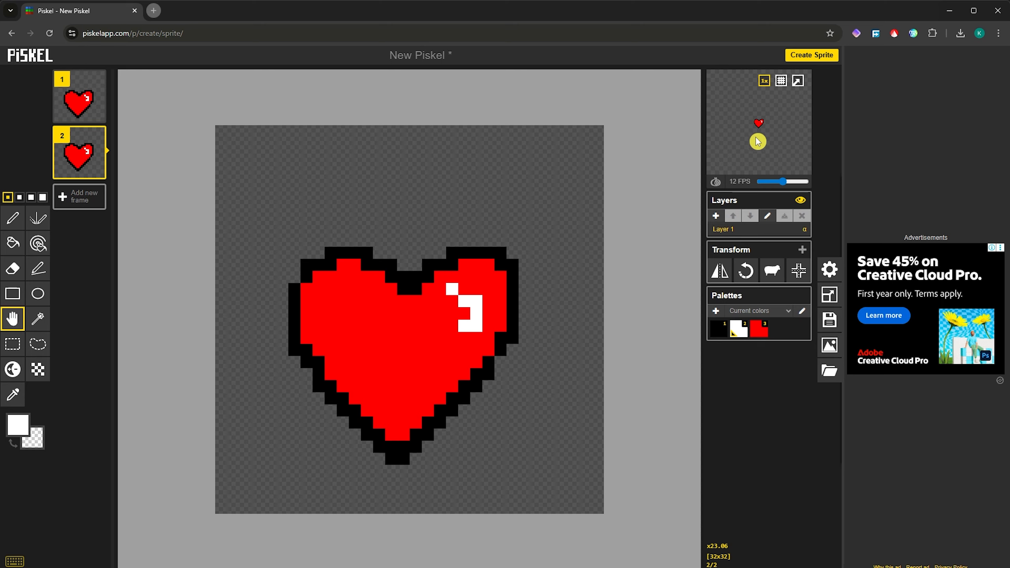
pyautogui.click(83, 199)
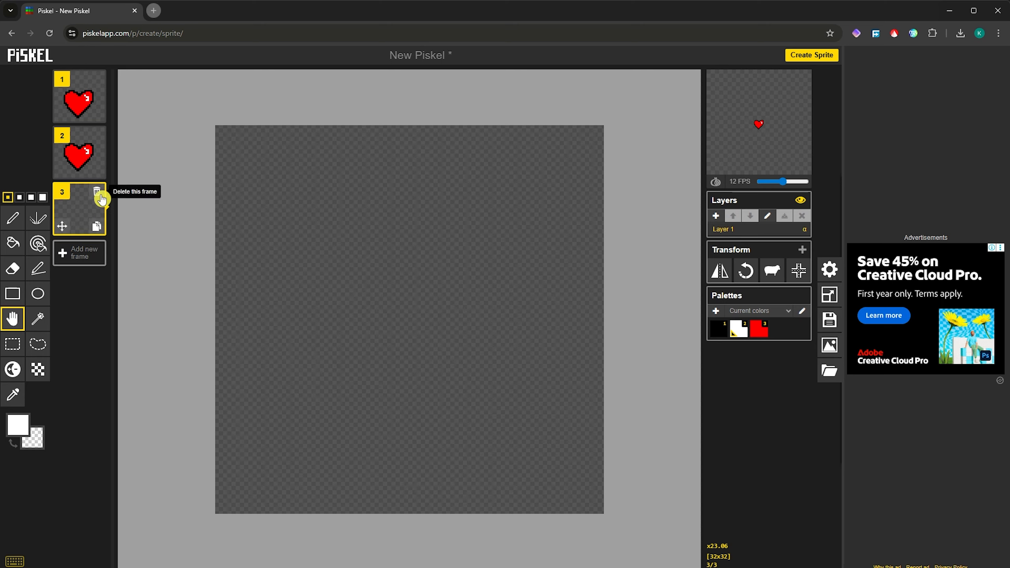
# Step: Replace the empty frame 3 with a nudged copy of frame 2, and add another copy at the end
pyautogui.click(98, 192)
pyautogui.click(97, 171)
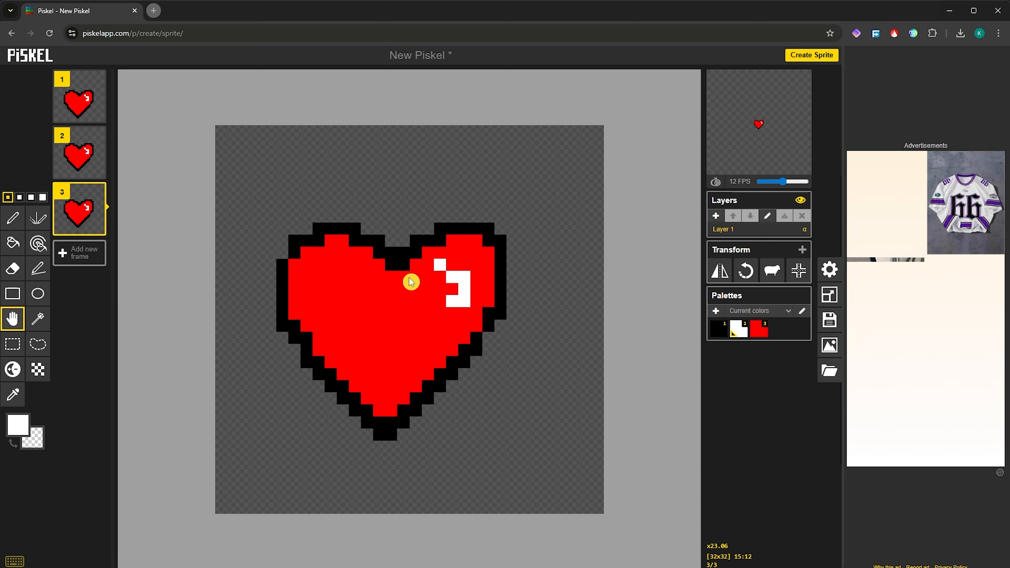
pyautogui.moveTo(411, 282); pyautogui.dragTo(416, 266)
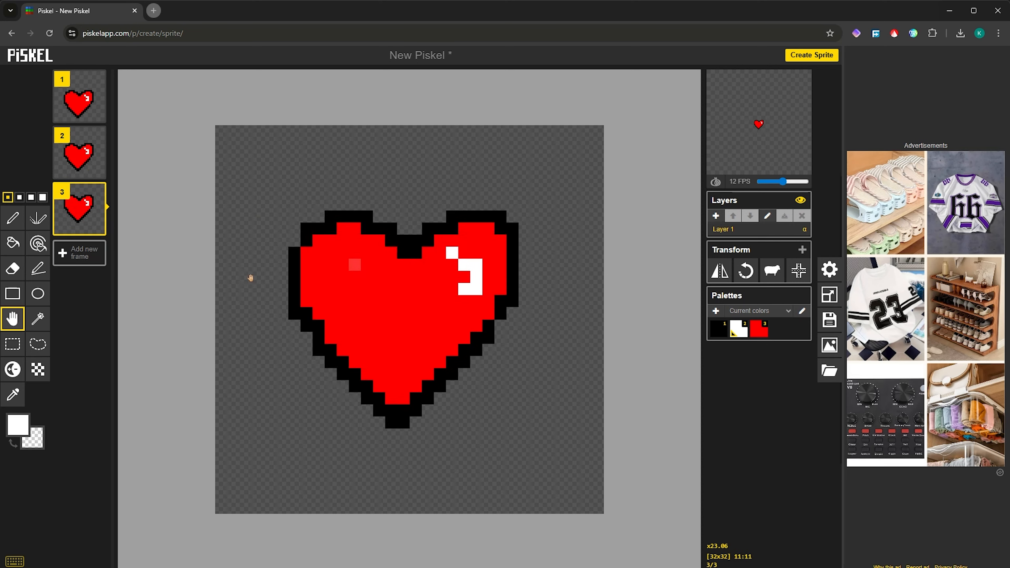
pyautogui.moveTo(76, 200)
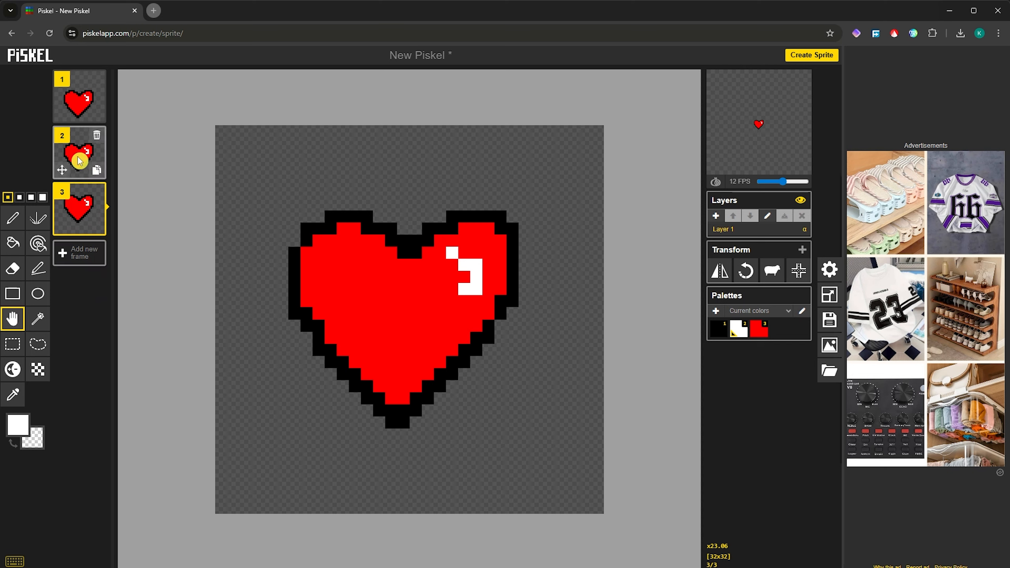
pyautogui.click(99, 175)
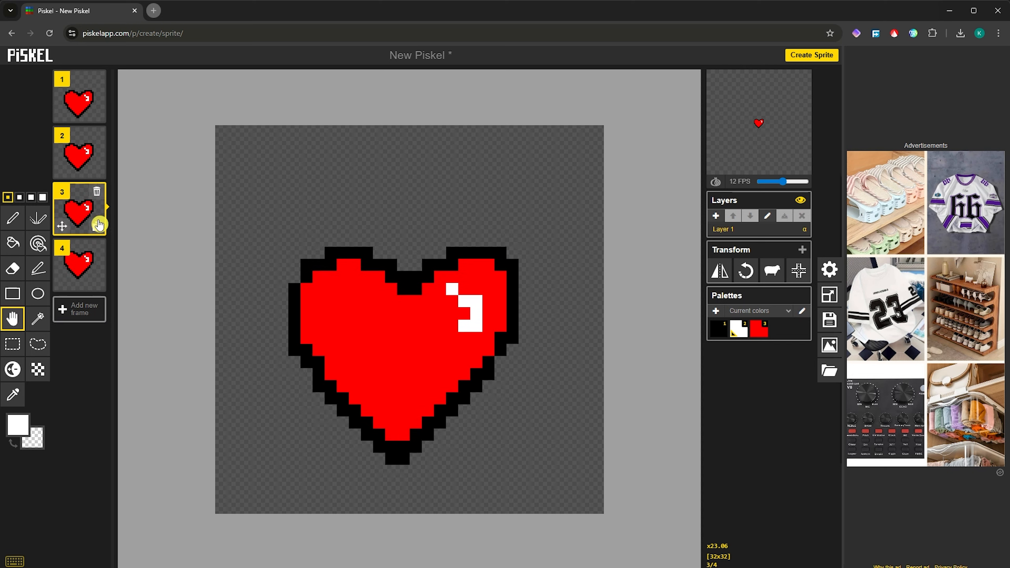
pyautogui.moveTo(79, 207); pyautogui.dragTo(78, 266)
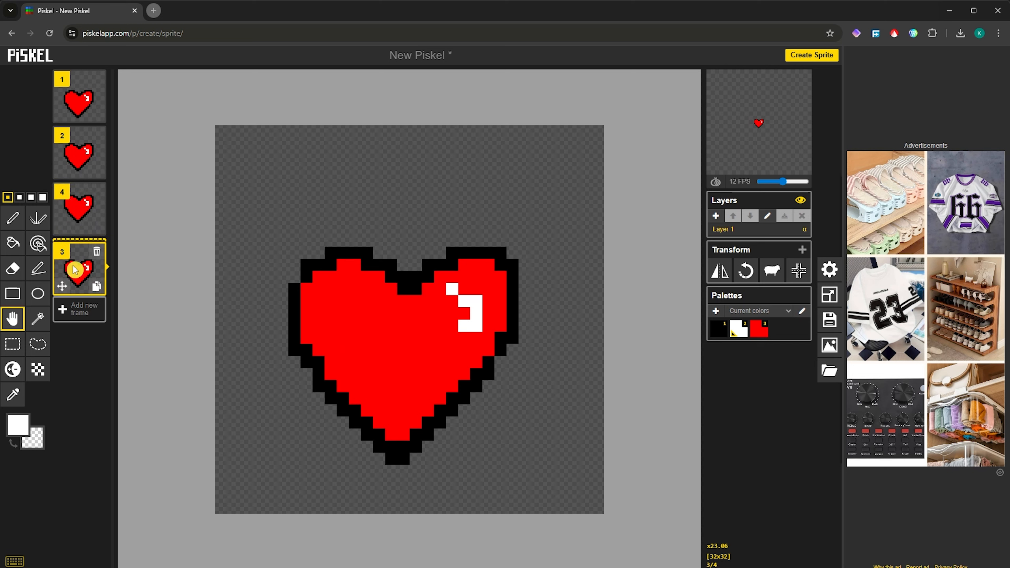
pyautogui.moveTo(769, 138)
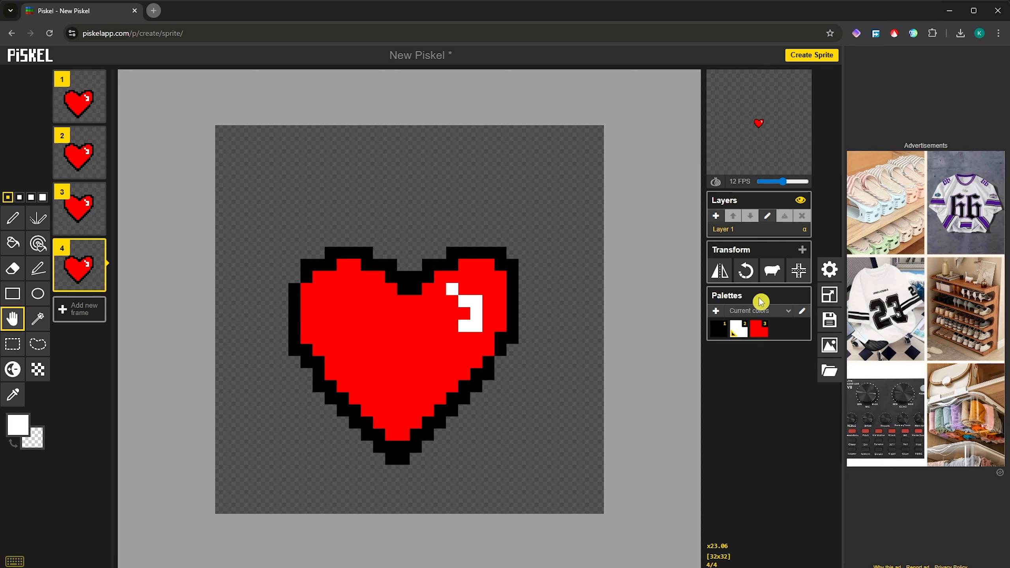
# Step: Drag the FPS slider under the preview to settle at 20 FPS
pyautogui.moveTo(785, 187)
pyautogui.mouseDown()
pyautogui.moveTo(769, 188)
pyautogui.moveTo(803, 192)
pyautogui.mouseUp()
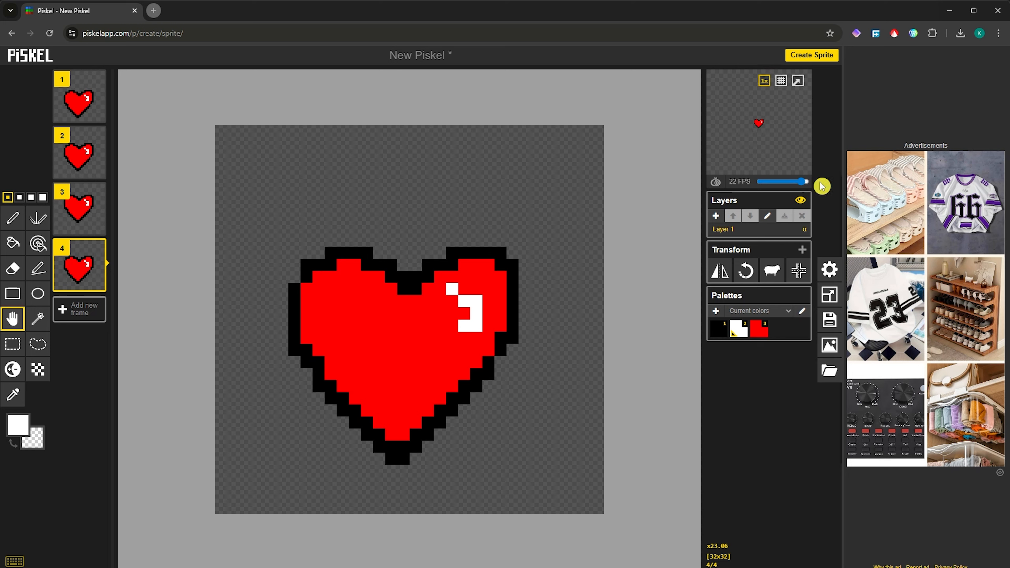
pyautogui.moveTo(805, 184)
pyautogui.mouseDown()
pyautogui.moveTo(767, 193)
pyautogui.moveTo(799, 188)
pyautogui.mouseUp()
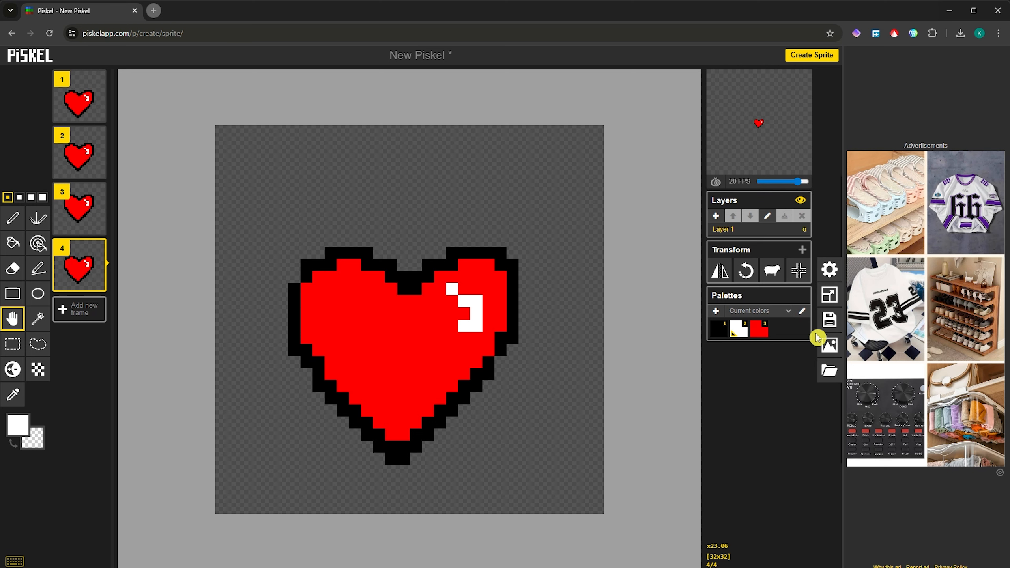
# Step: Browse the PNG and Zip export tabs, then set the GIF scale to 5.0x (160 x 160)
pyautogui.click(829, 346)
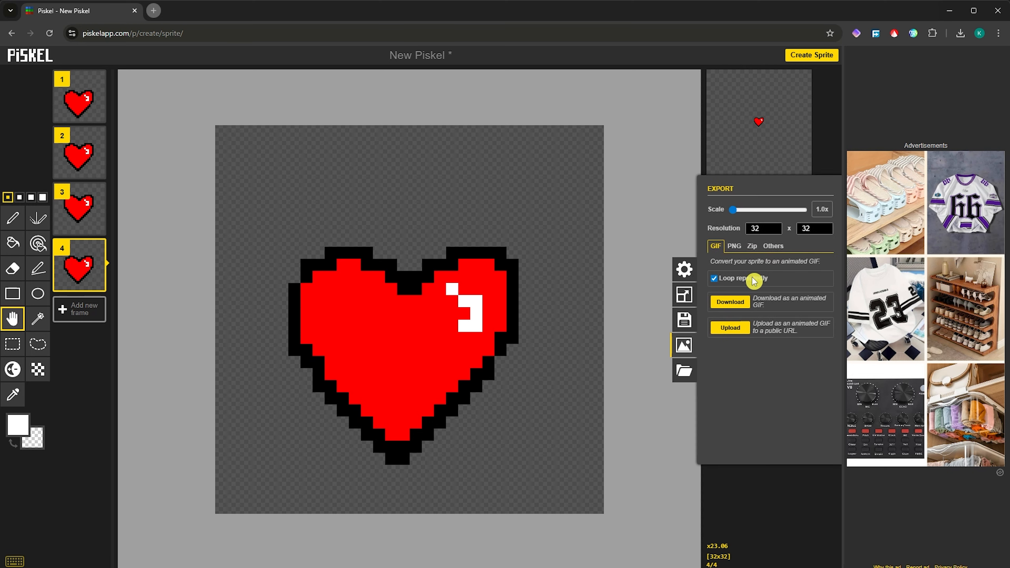
pyautogui.click(737, 247)
pyautogui.click(752, 247)
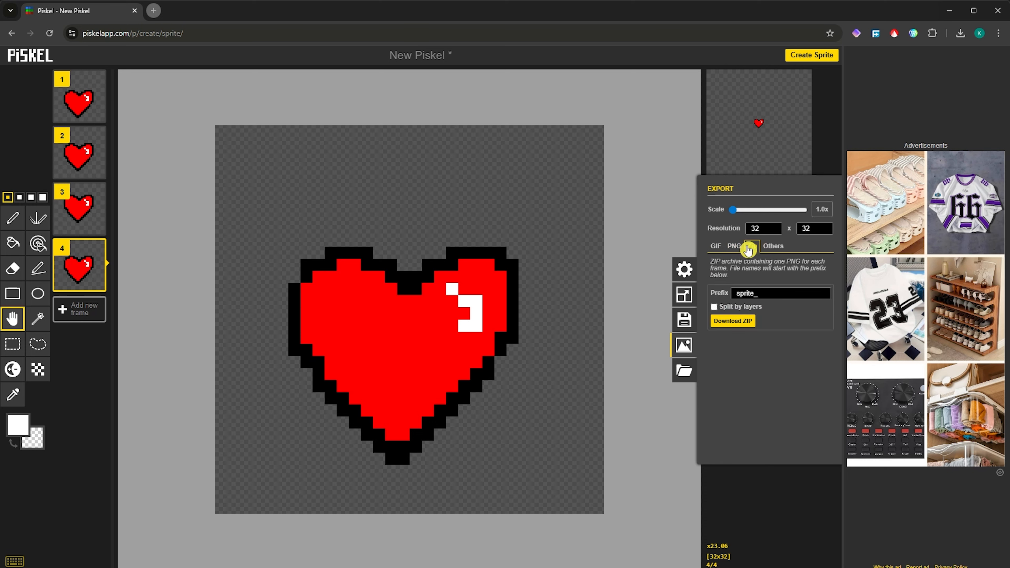
pyautogui.click(722, 246)
pyautogui.moveTo(734, 209)
pyautogui.mouseDown()
pyautogui.moveTo(776, 212)
pyautogui.moveTo(743, 213)
pyautogui.mouseUp()
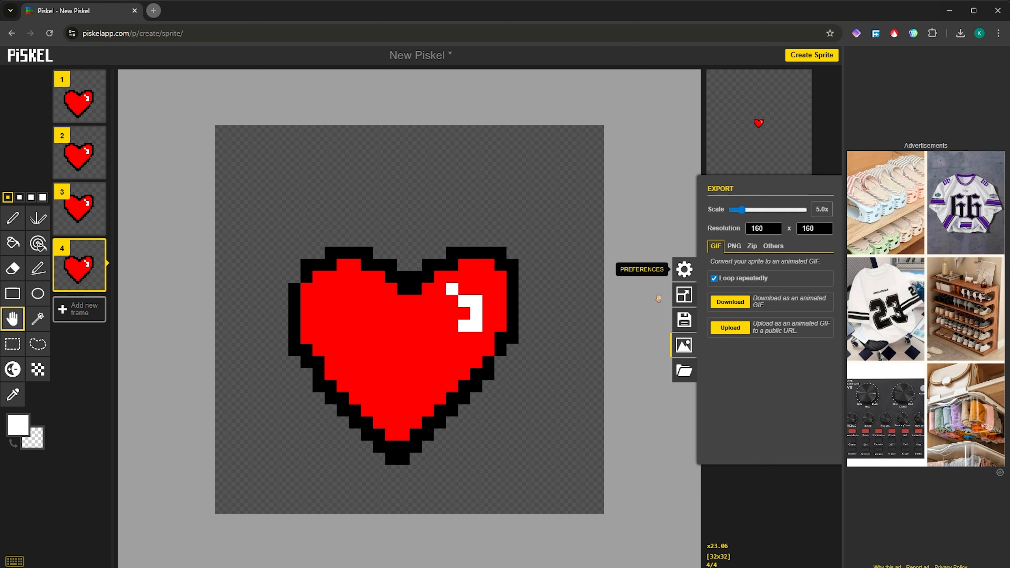